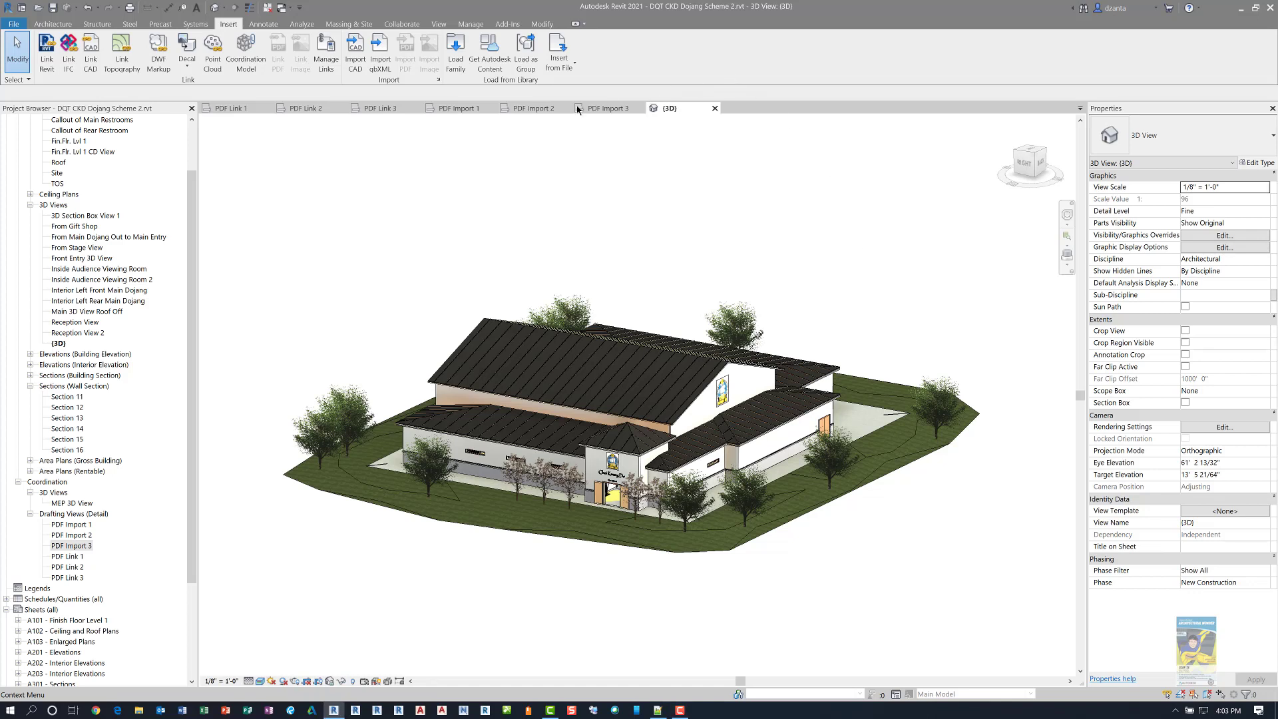
Cycle through the PDF Link 1–3 and PDF Import 1–3 drafting views, ending on PDF Import 3
{"action": "left_click", "coordinate": [246, 110]}
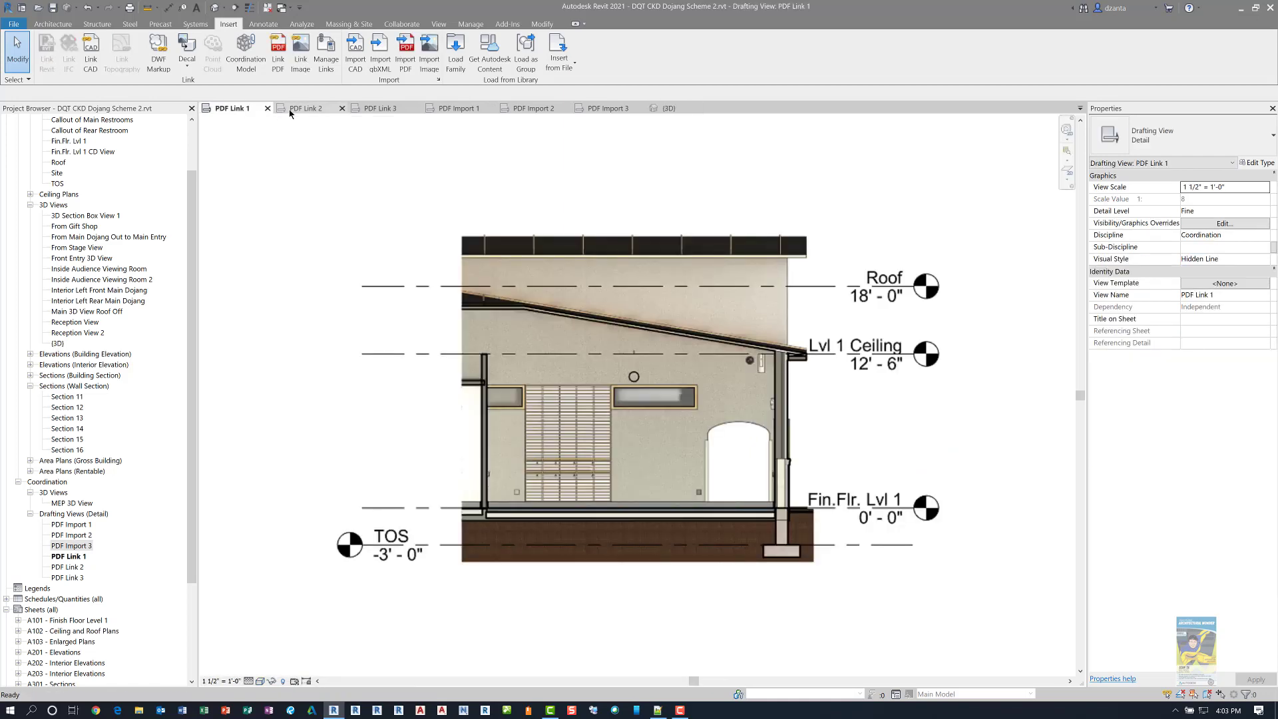
{"action": "mouse_move", "coordinate": [306, 108]}
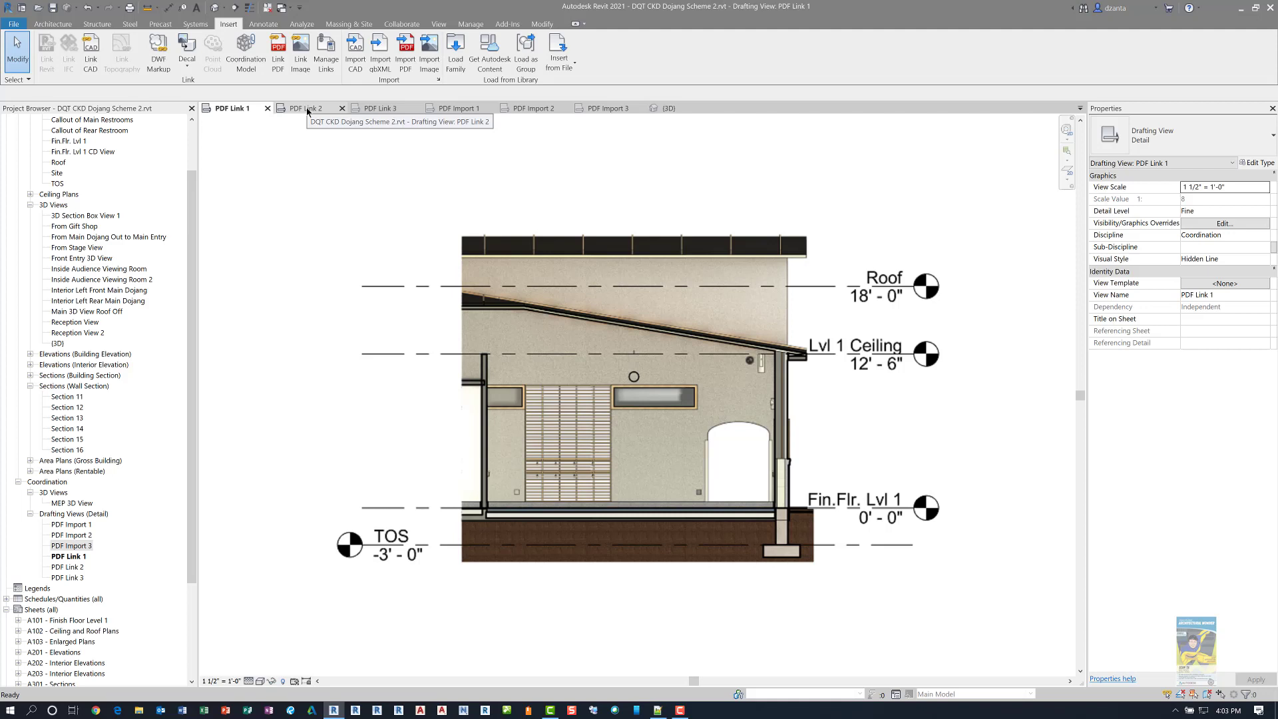
{"action": "left_click", "coordinate": [307, 108]}
{"action": "left_click", "coordinate": [367, 108]}
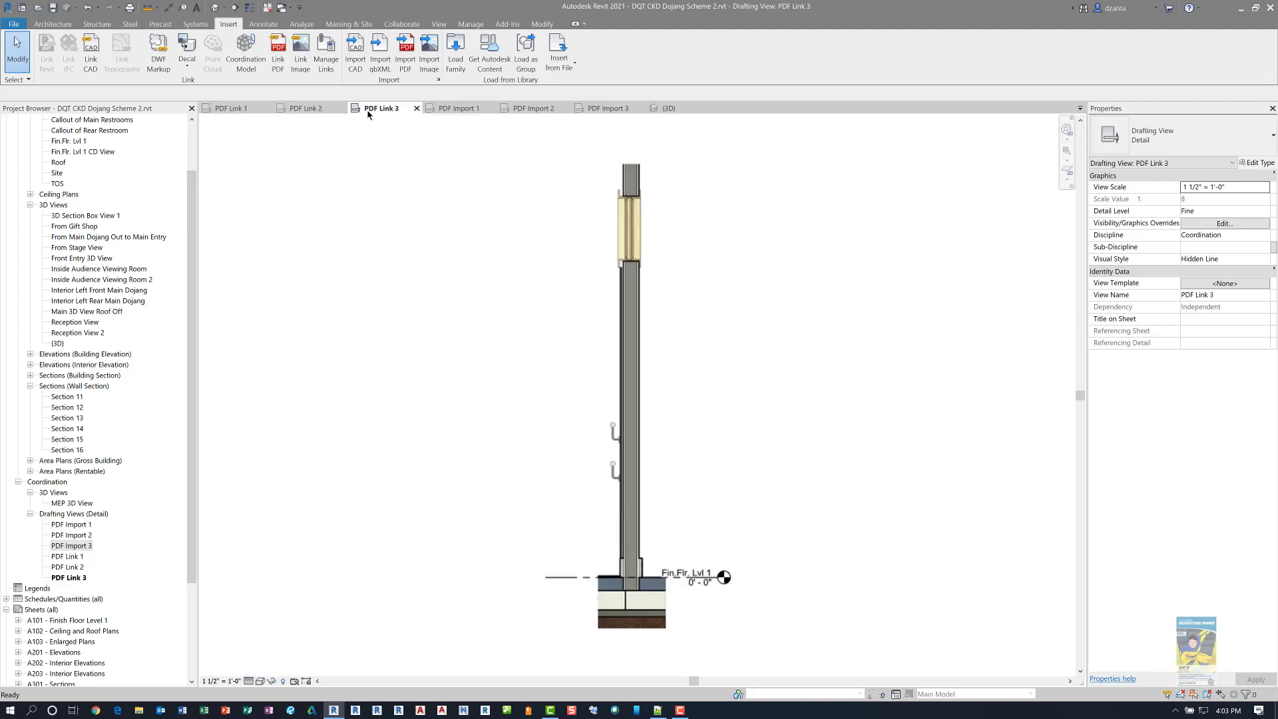
{"action": "left_click", "coordinate": [462, 109]}
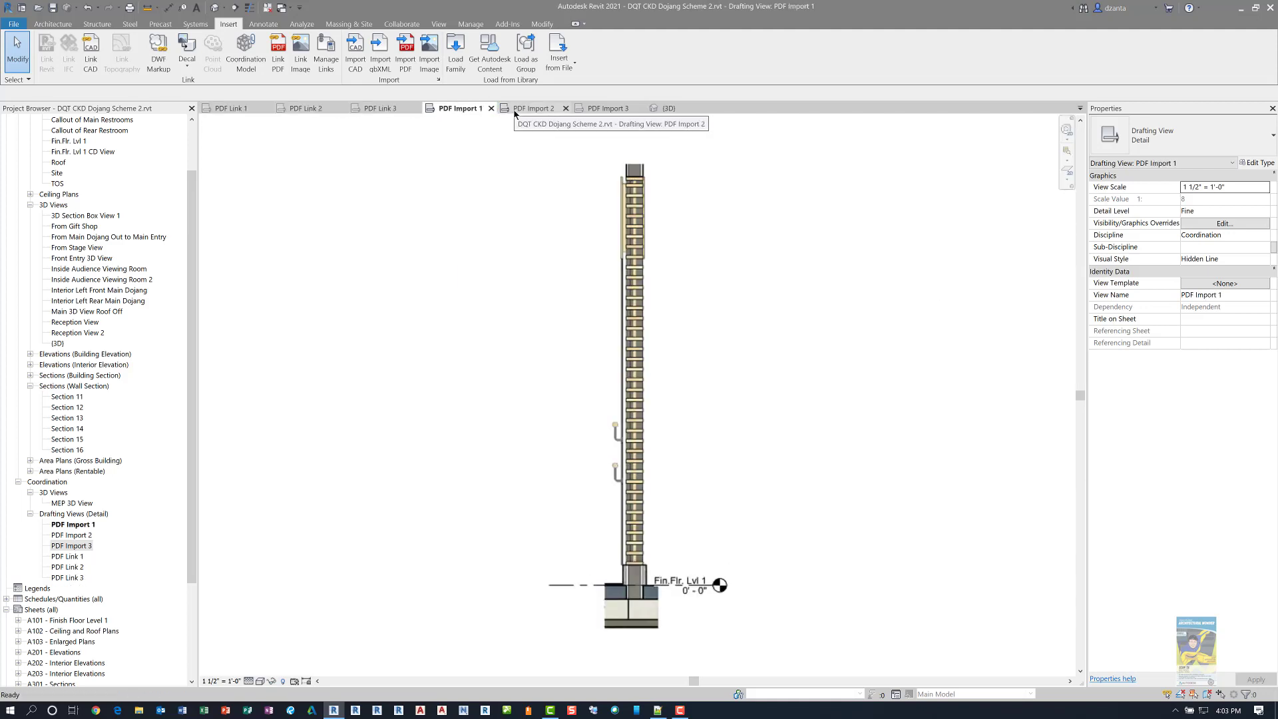
{"action": "left_click", "coordinate": [534, 110]}
{"action": "left_click", "coordinate": [609, 108]}
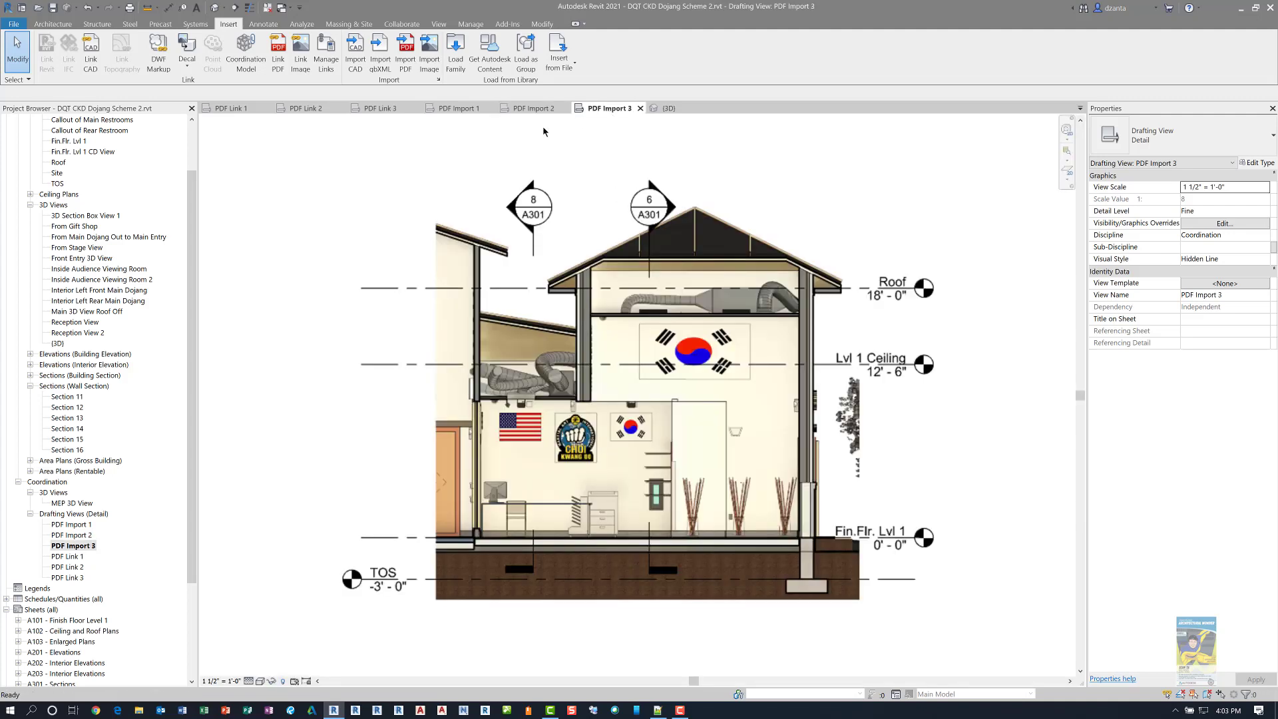
{"action": "left_click", "coordinate": [235, 29]}
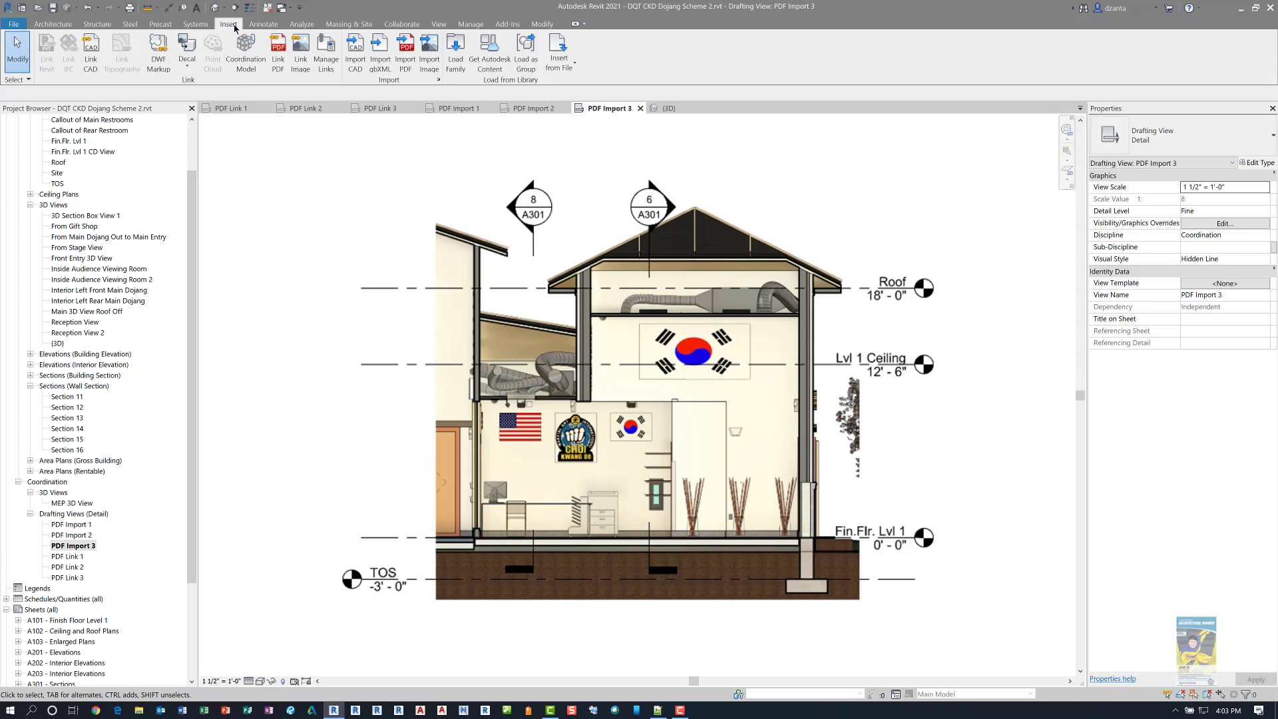
Choose Manage Links on the Insert tab over the PDF Import 3 view
{"action": "left_click", "coordinate": [331, 73]}
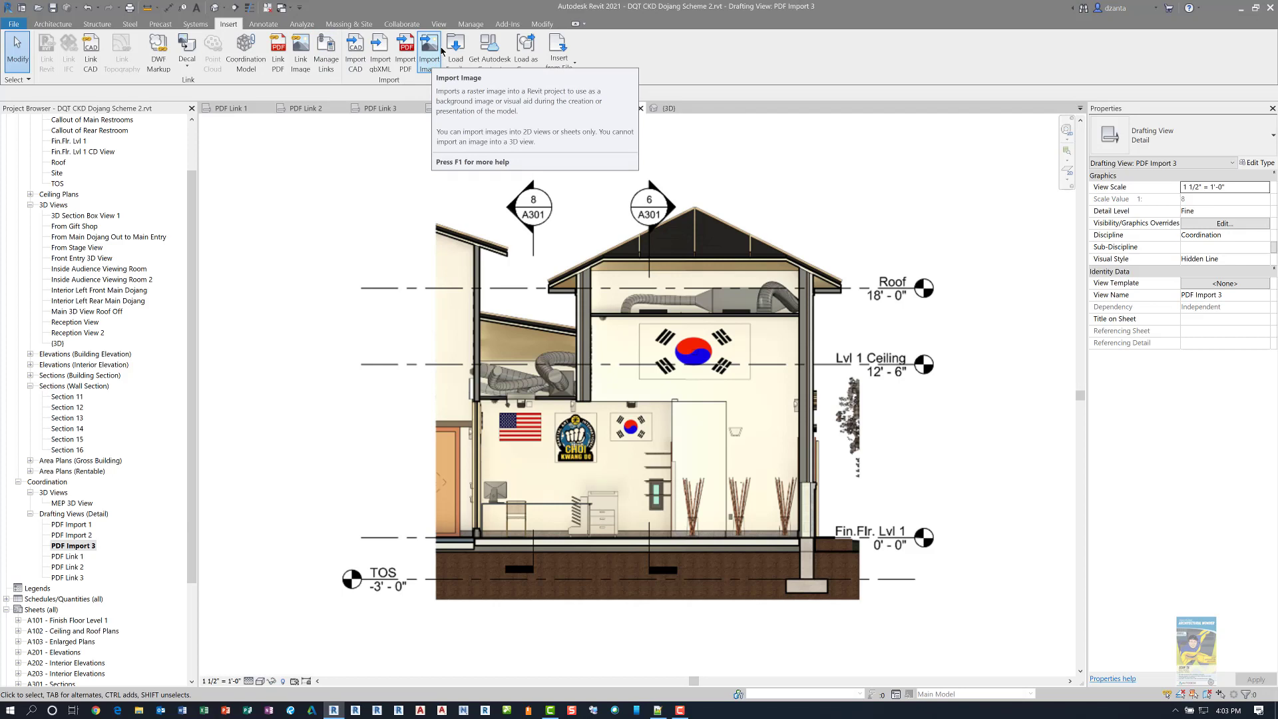
Open Manage Links, nudge it up-left, and alternate the PDF and Images lists, ending on PDF
{"action": "left_click", "coordinate": [329, 62]}
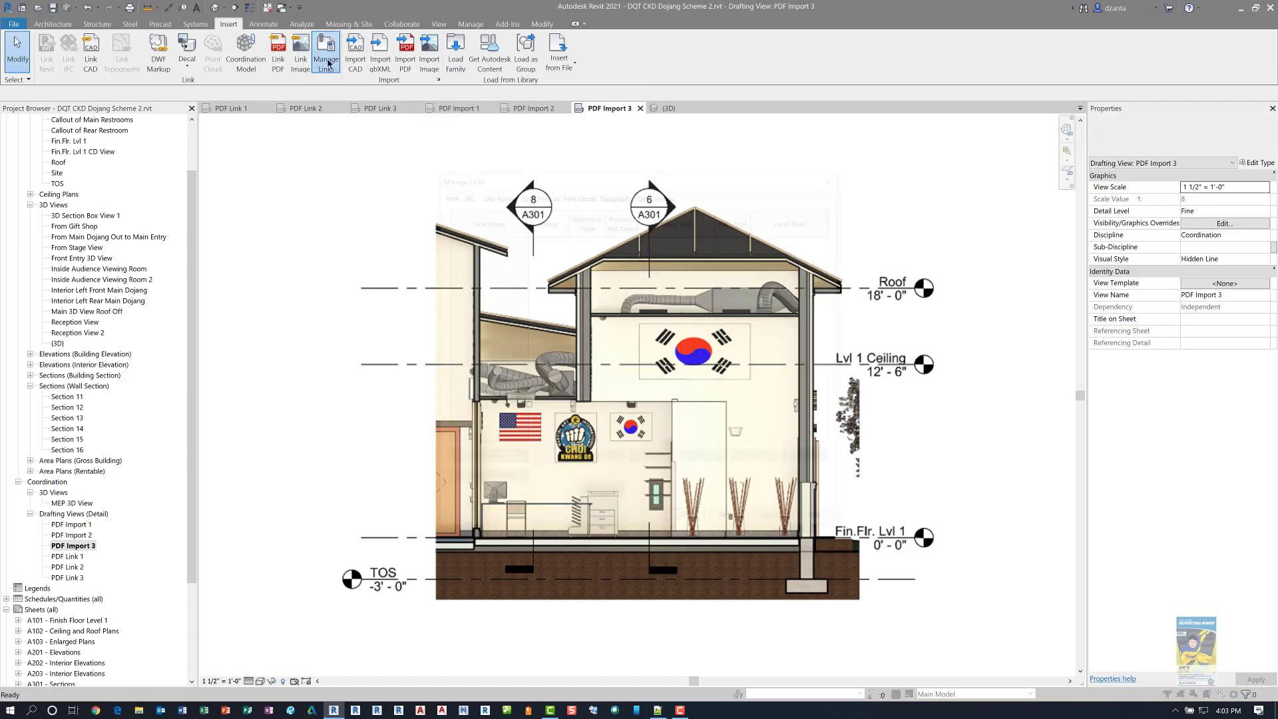
{"action": "left_click_drag", "start_coordinate": [529, 177], "coordinate": [503, 167]}
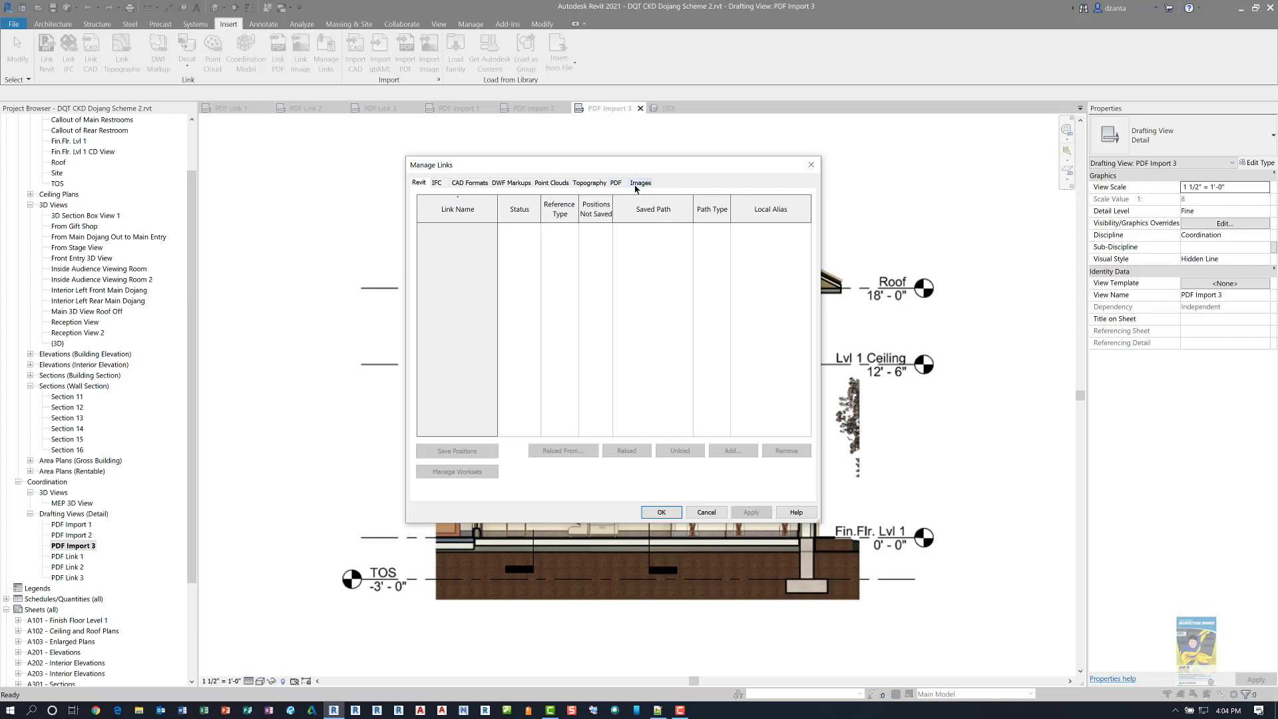
{"action": "left_click", "coordinate": [617, 182]}
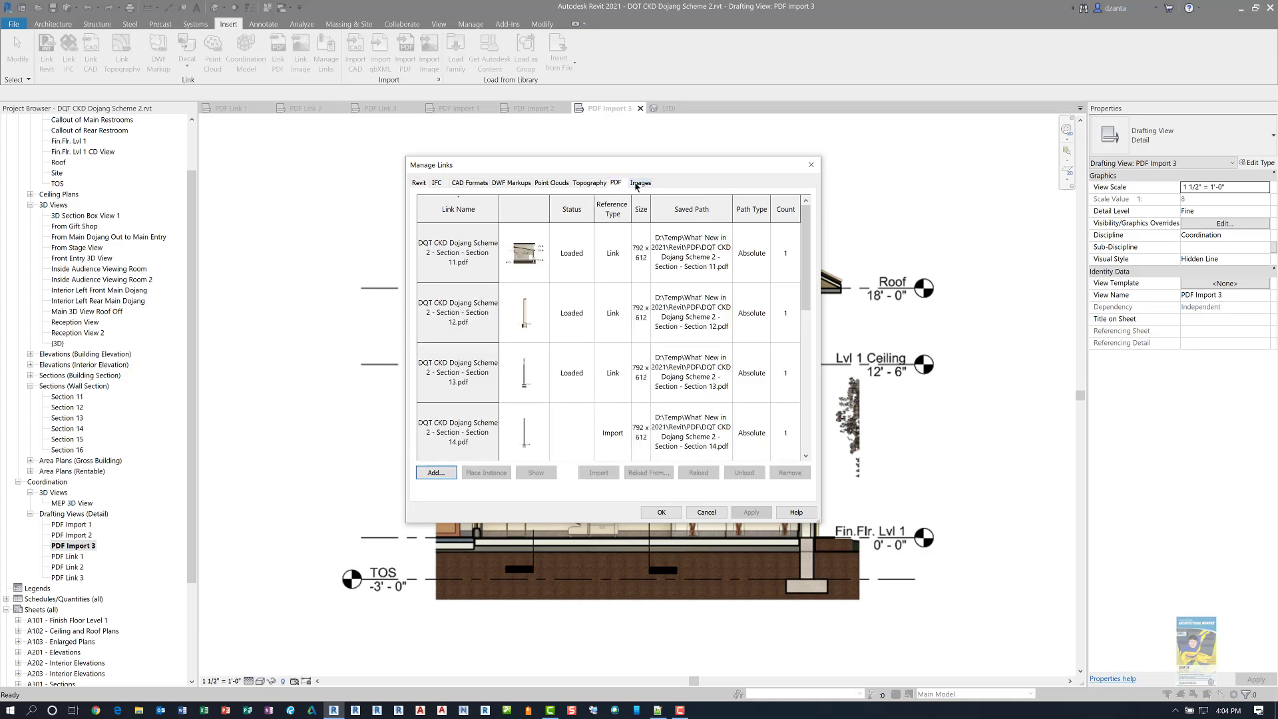
{"action": "left_click", "coordinate": [639, 184]}
{"action": "left_click", "coordinate": [617, 184]}
{"action": "left_click", "coordinate": [639, 183]}
{"action": "mouse_move", "coordinate": [562, 268]}
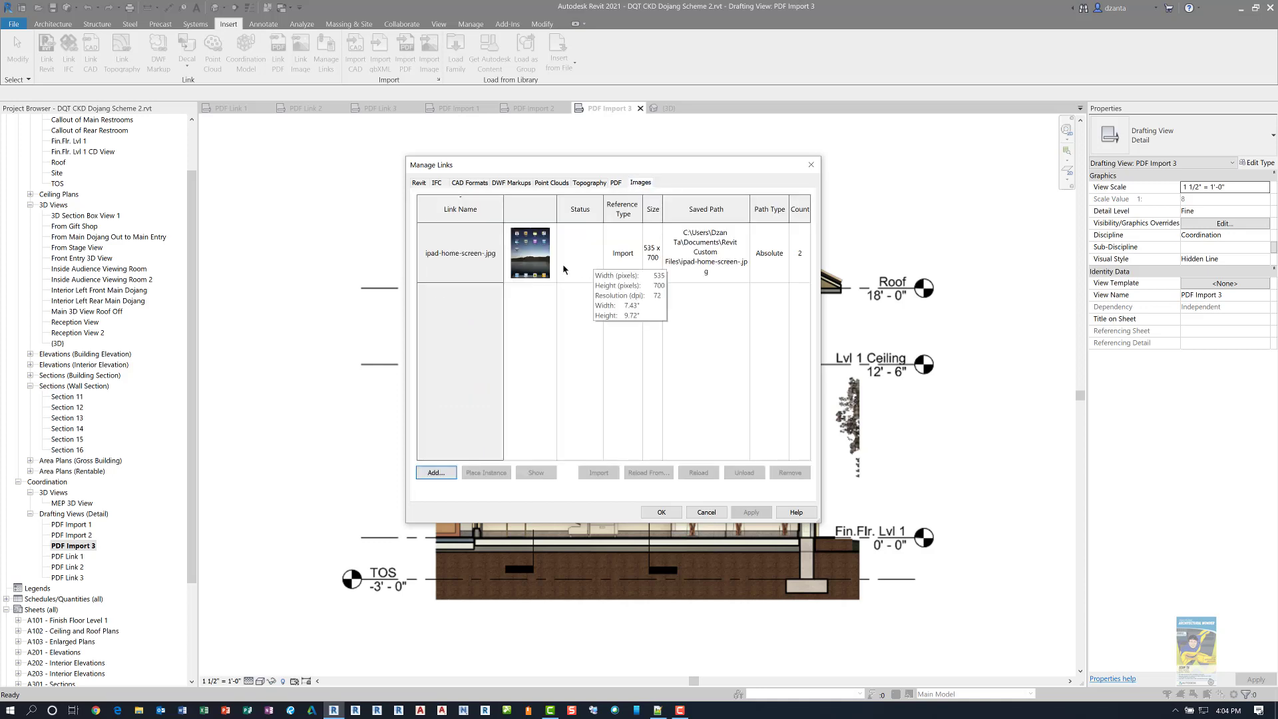
{"action": "left_click", "coordinate": [617, 183]}
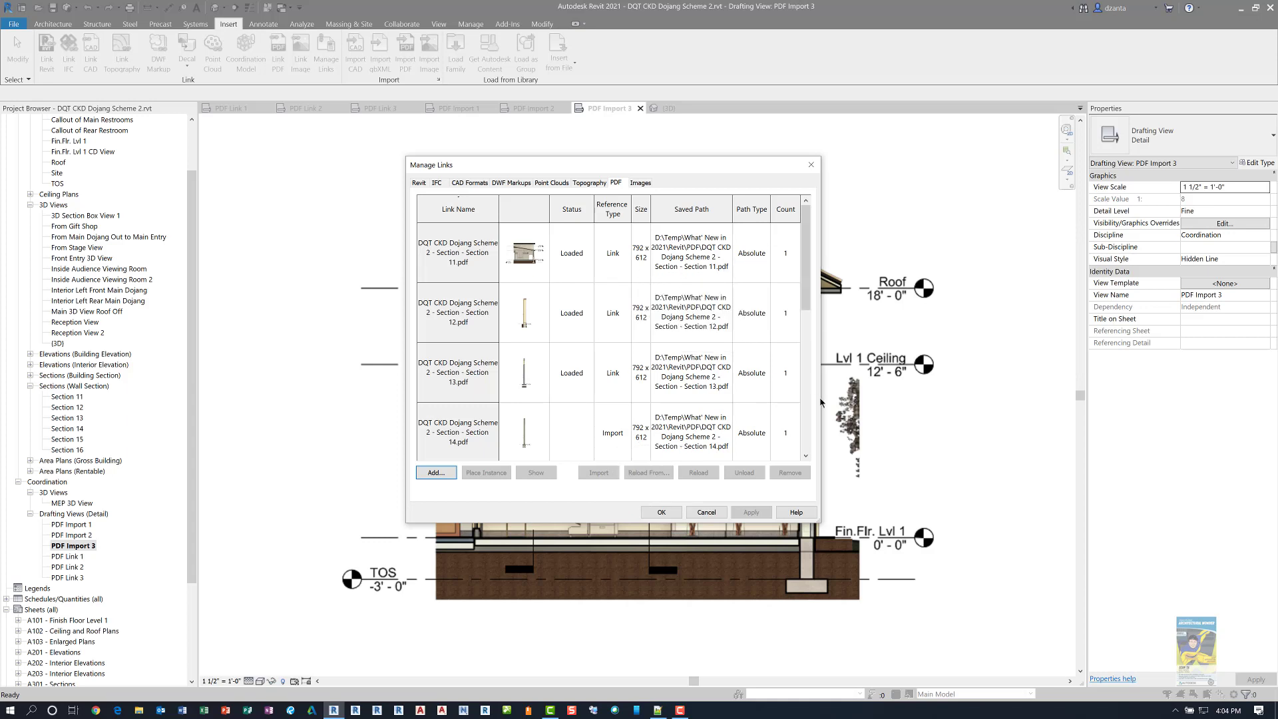
{"action": "left_click_drag", "start_coordinate": [820, 519], "coordinate": [945, 513]}
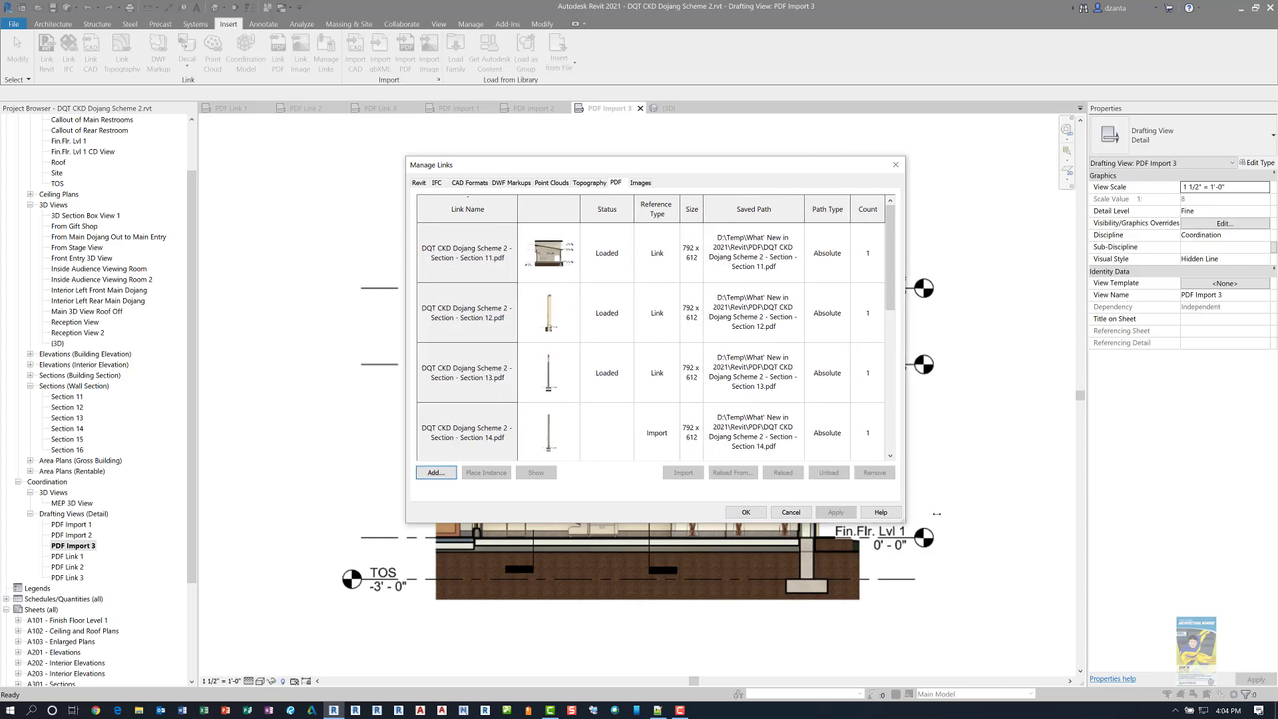
{"action": "left_click_drag", "start_coordinate": [730, 165], "coordinate": [692, 188]}
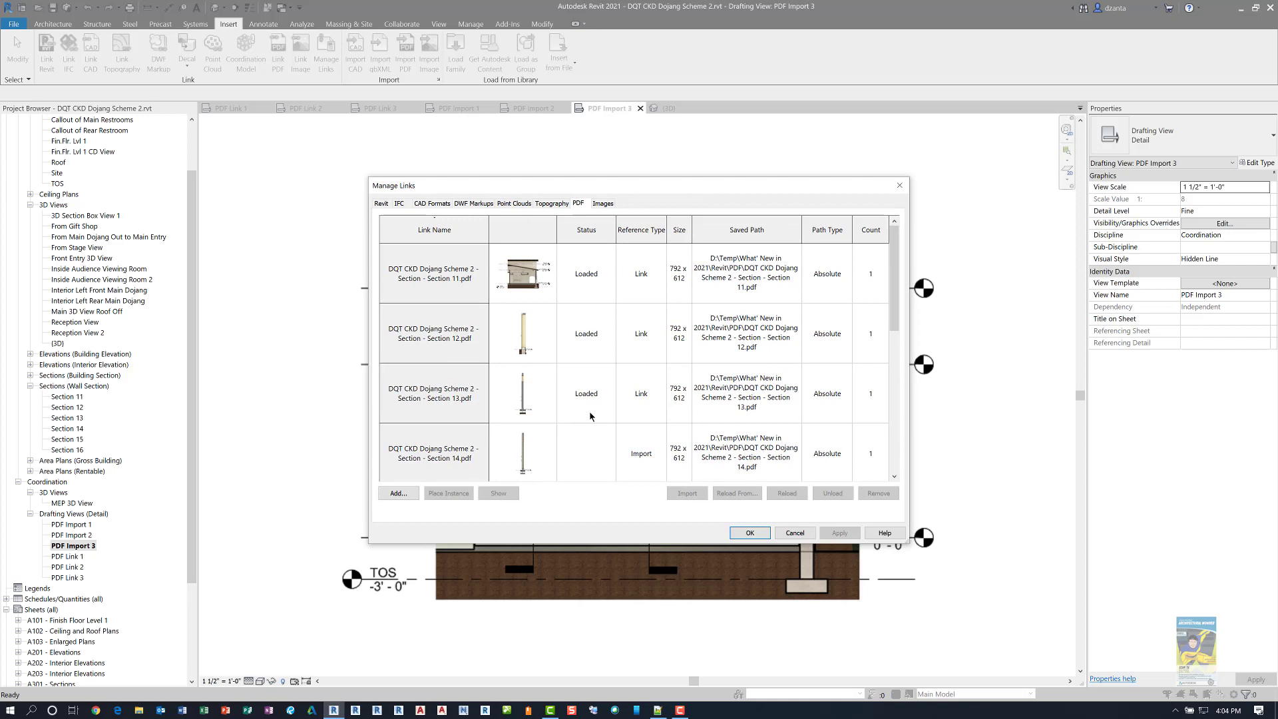
{"action": "left_click", "coordinate": [405, 497]}
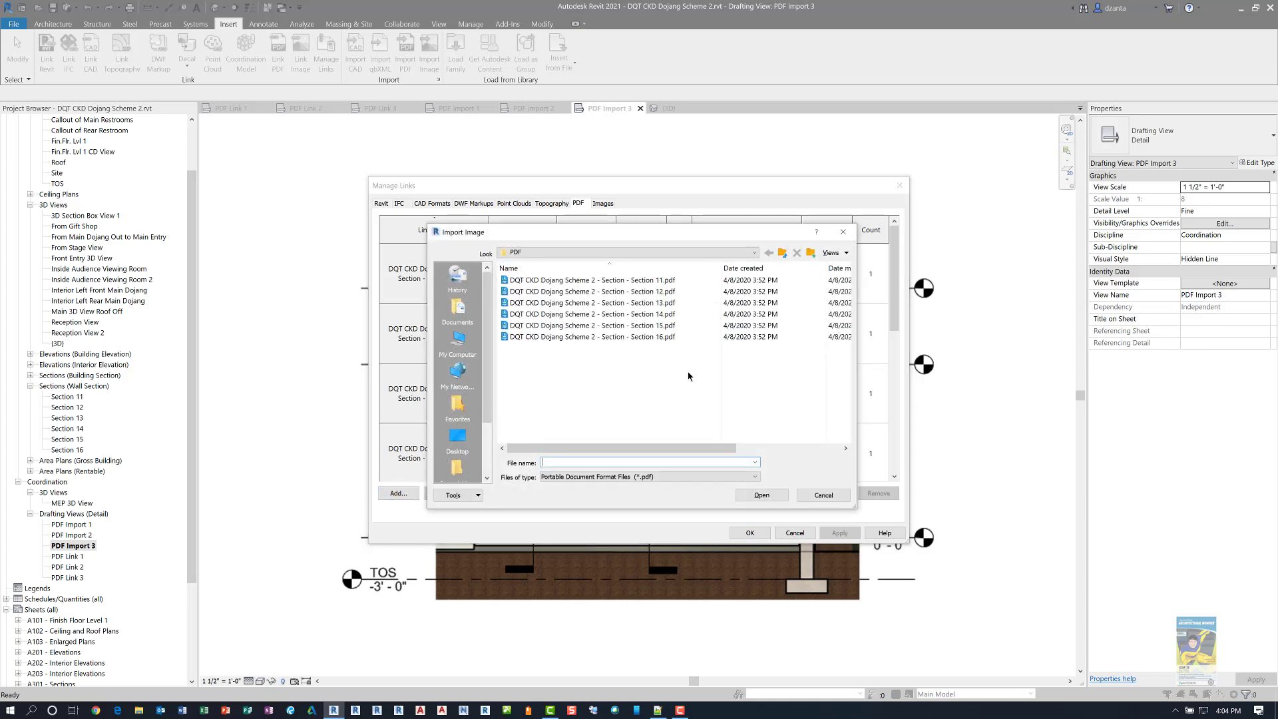
{"action": "left_click", "coordinate": [823, 494]}
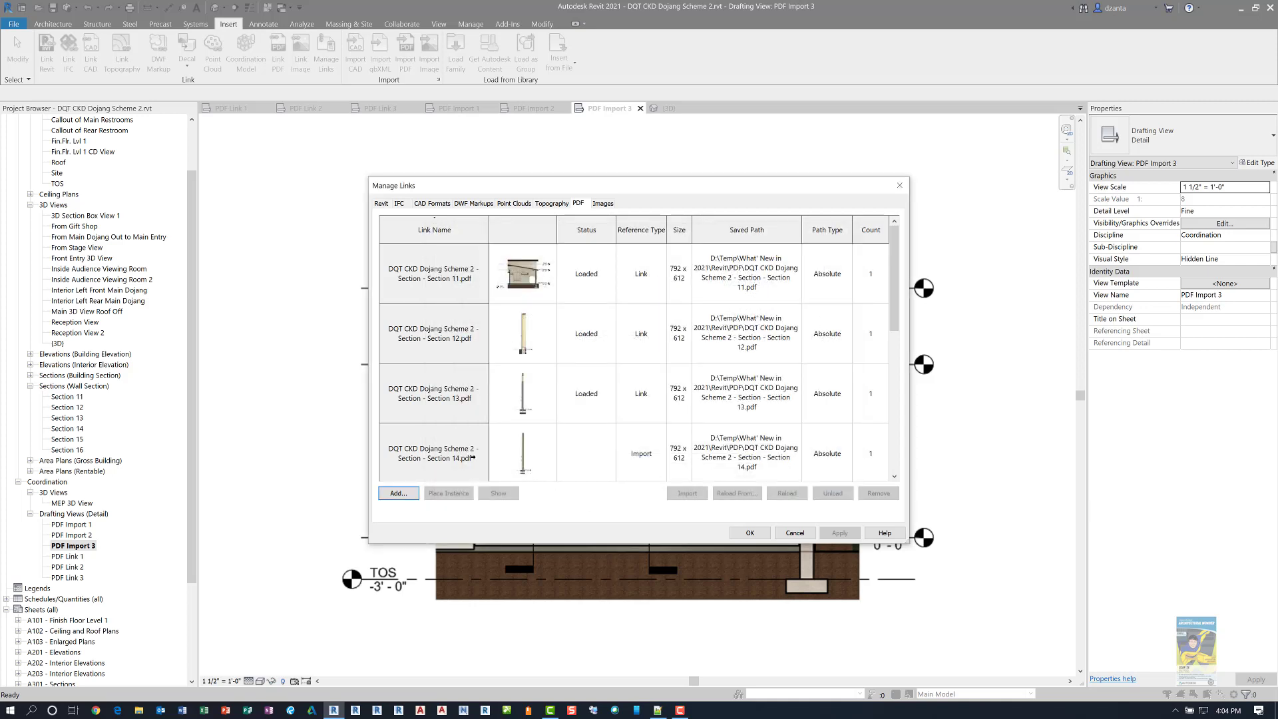
Show where the imported Section 14 PDF is placed and move the dialog off the drawing
{"action": "left_click", "coordinate": [455, 457]}
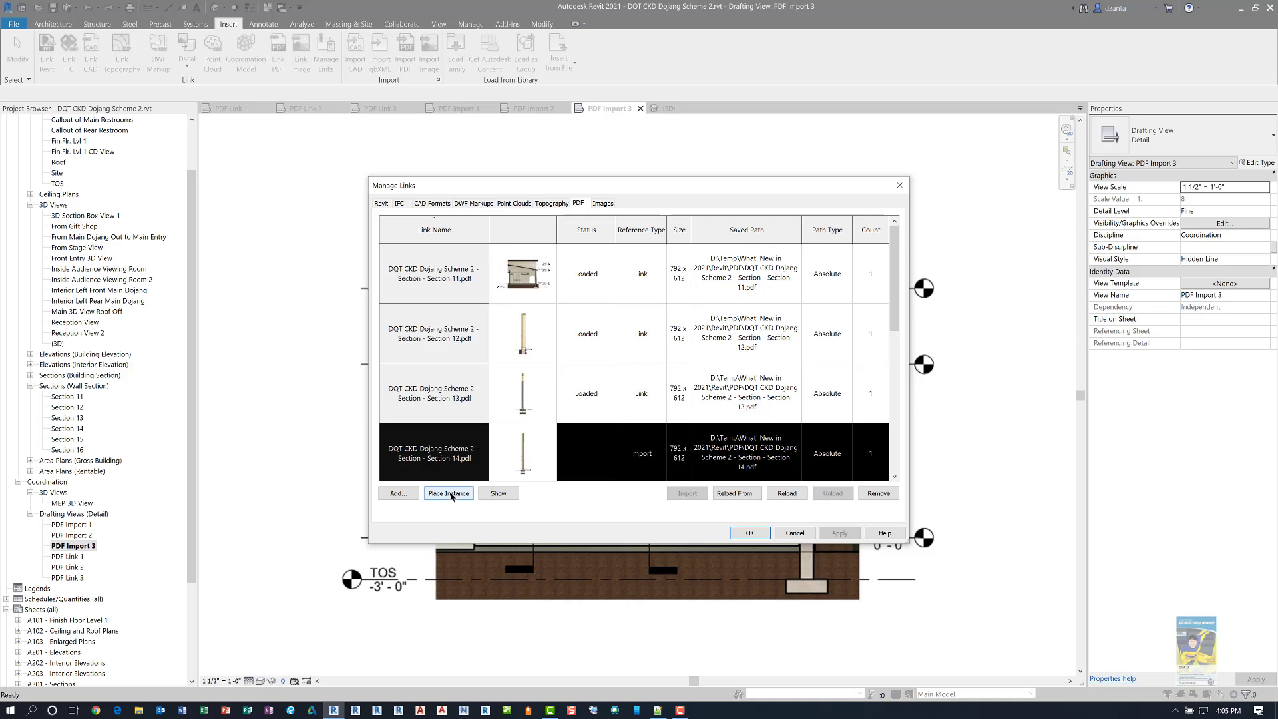
{"action": "left_click", "coordinate": [514, 495]}
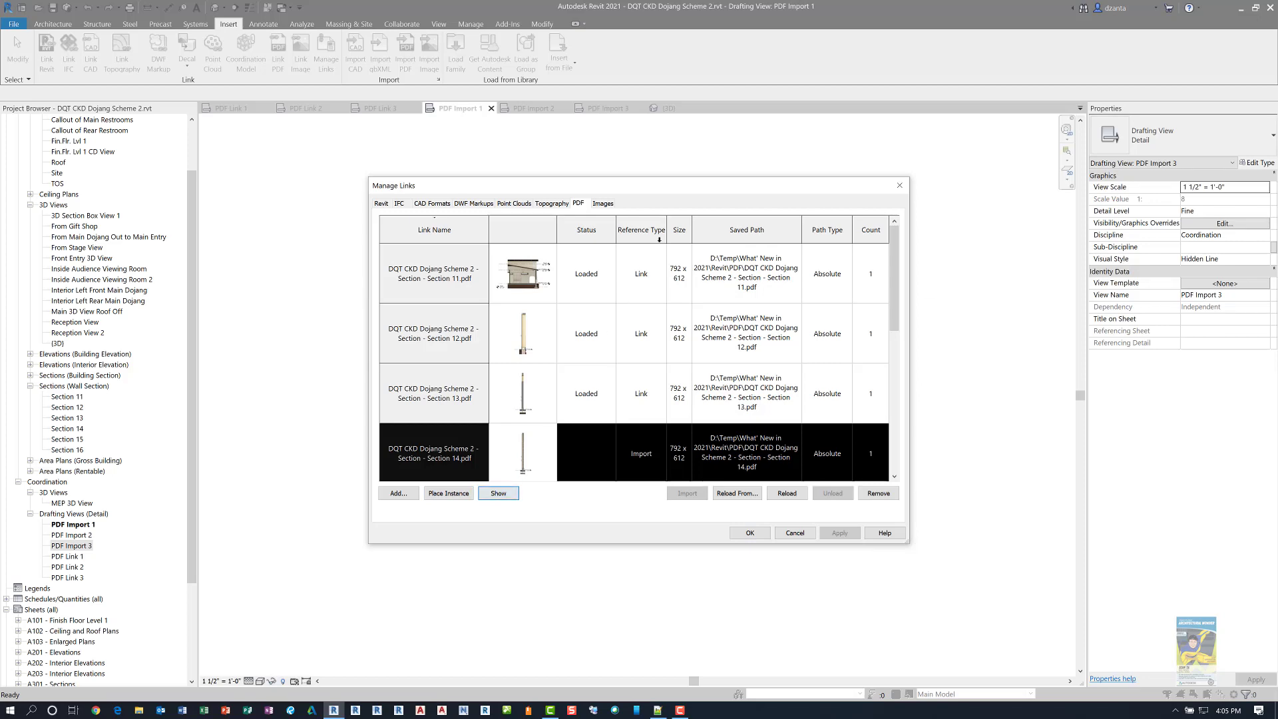
{"action": "mouse_move", "coordinate": [710, 224]}
{"action": "left_mouse_down"}
{"action": "mouse_move", "coordinate": [1032, 281]}
{"action": "mouse_move", "coordinate": [663, 190]}
{"action": "left_mouse_up"}
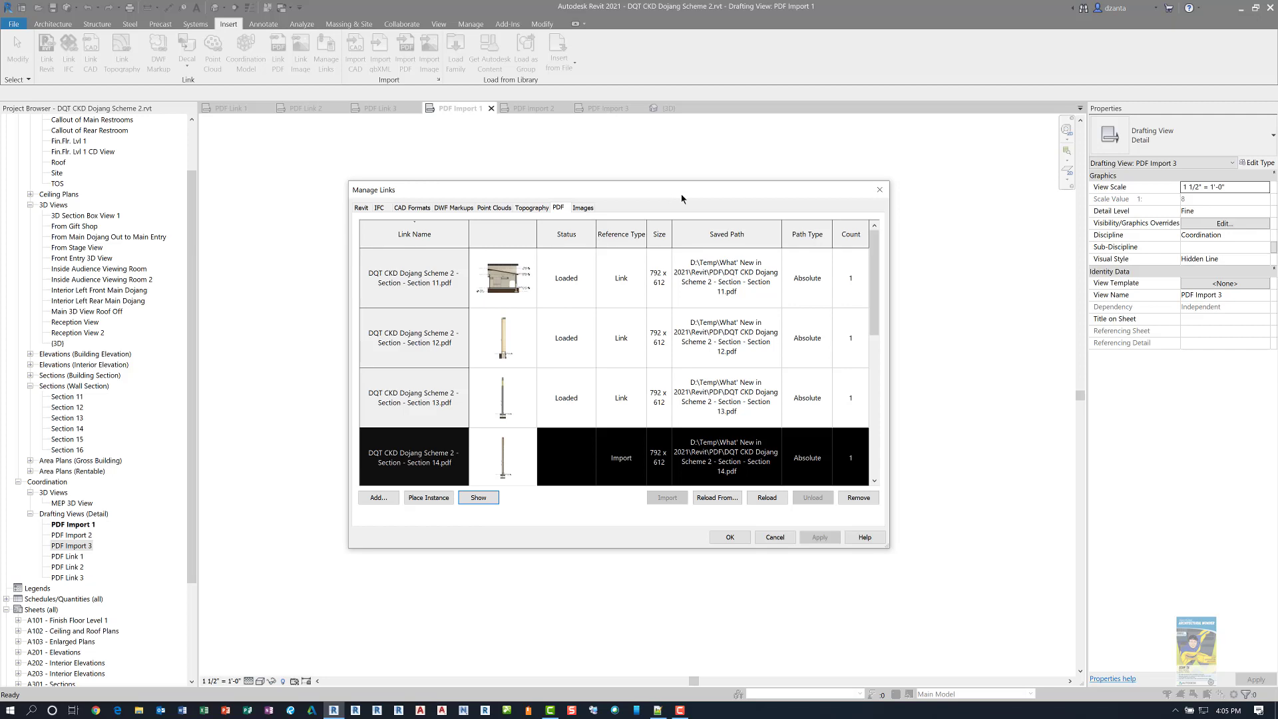
{"action": "mouse_move", "coordinate": [681, 194]}
{"action": "left_mouse_down"}
{"action": "mouse_move", "coordinate": [662, 529]}
{"action": "mouse_move", "coordinate": [688, 203]}
{"action": "left_mouse_up"}
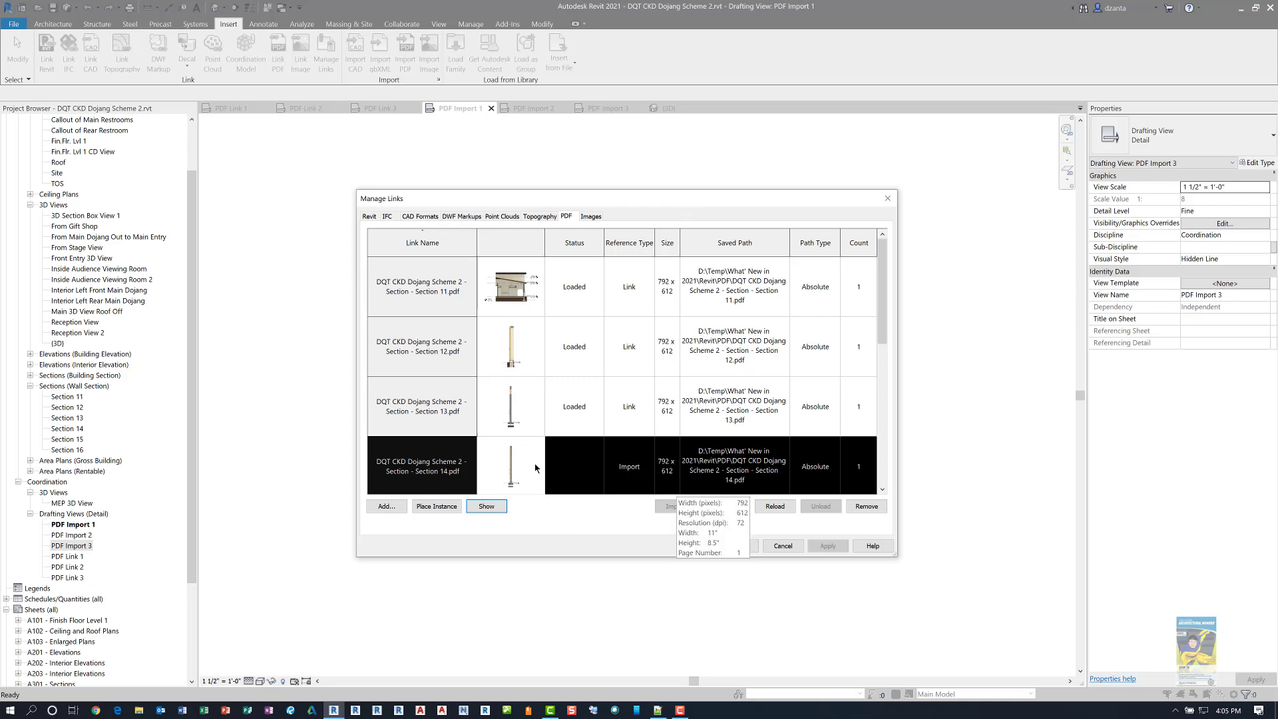
Compare the linked Section 13 and imported Section 14 entries, ending on Section 13
{"action": "left_click", "coordinate": [441, 420]}
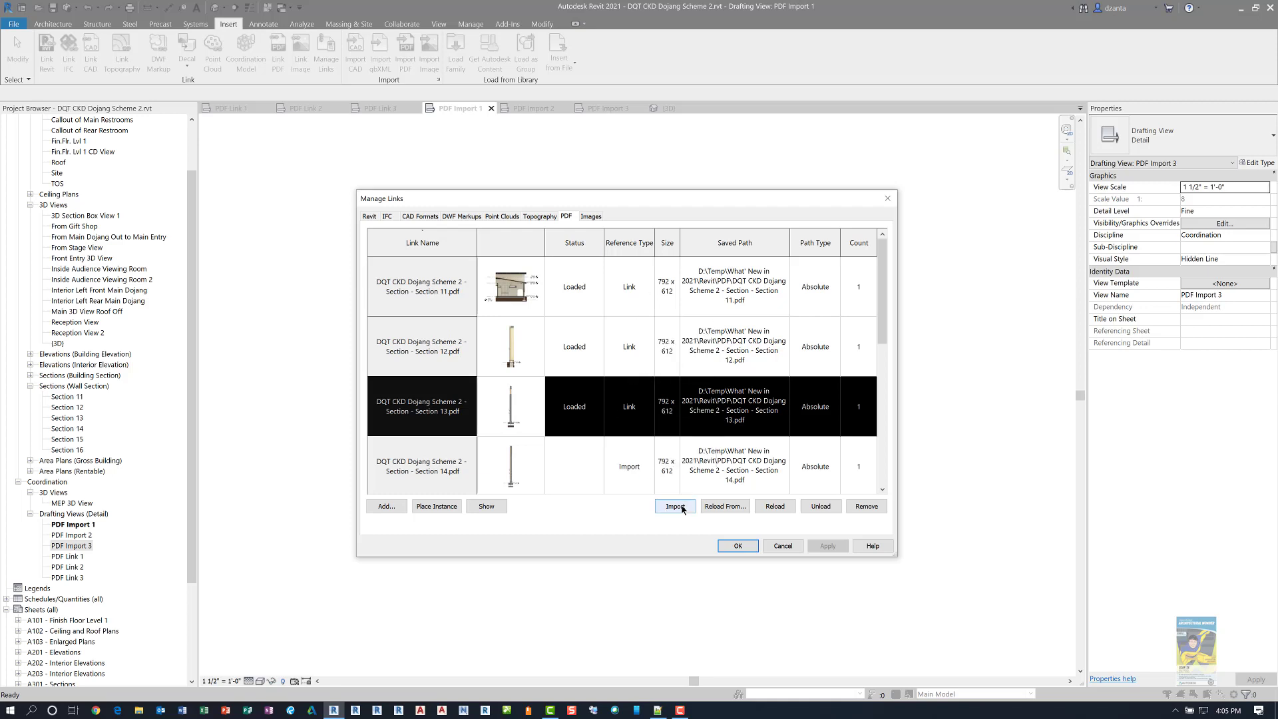
{"action": "key", "text": "Down"}
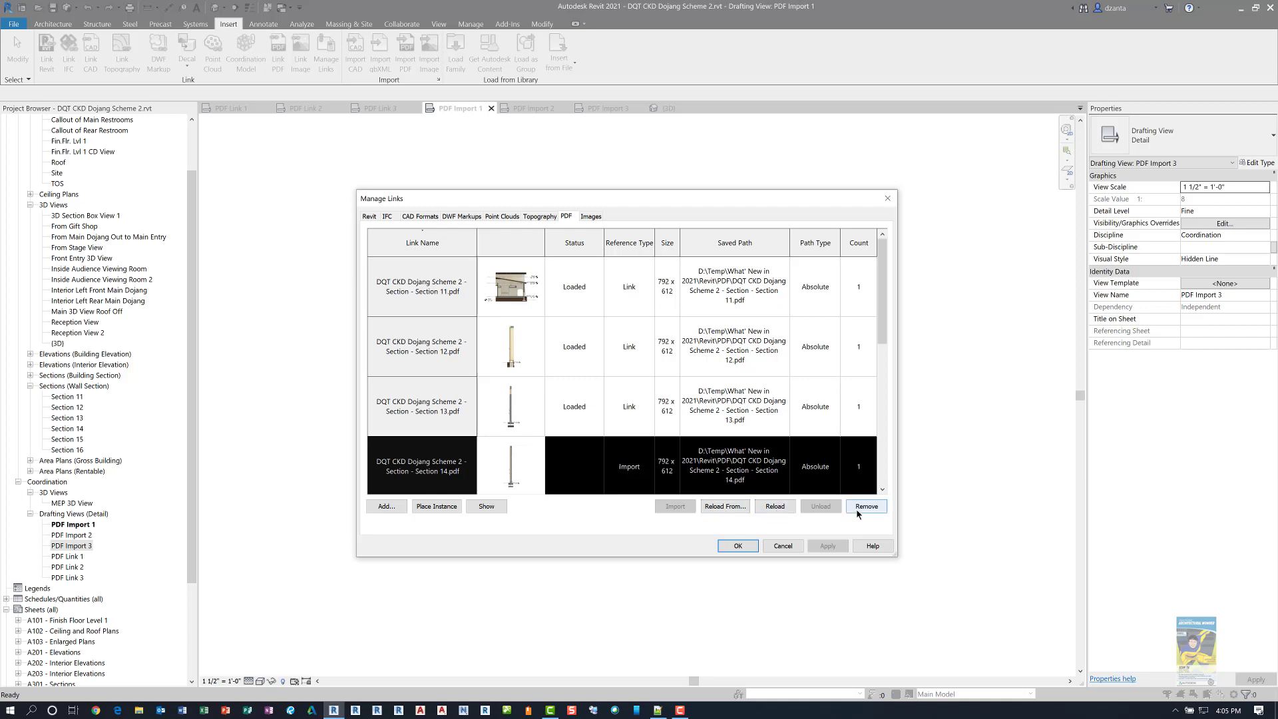
{"action": "left_click", "coordinate": [457, 403]}
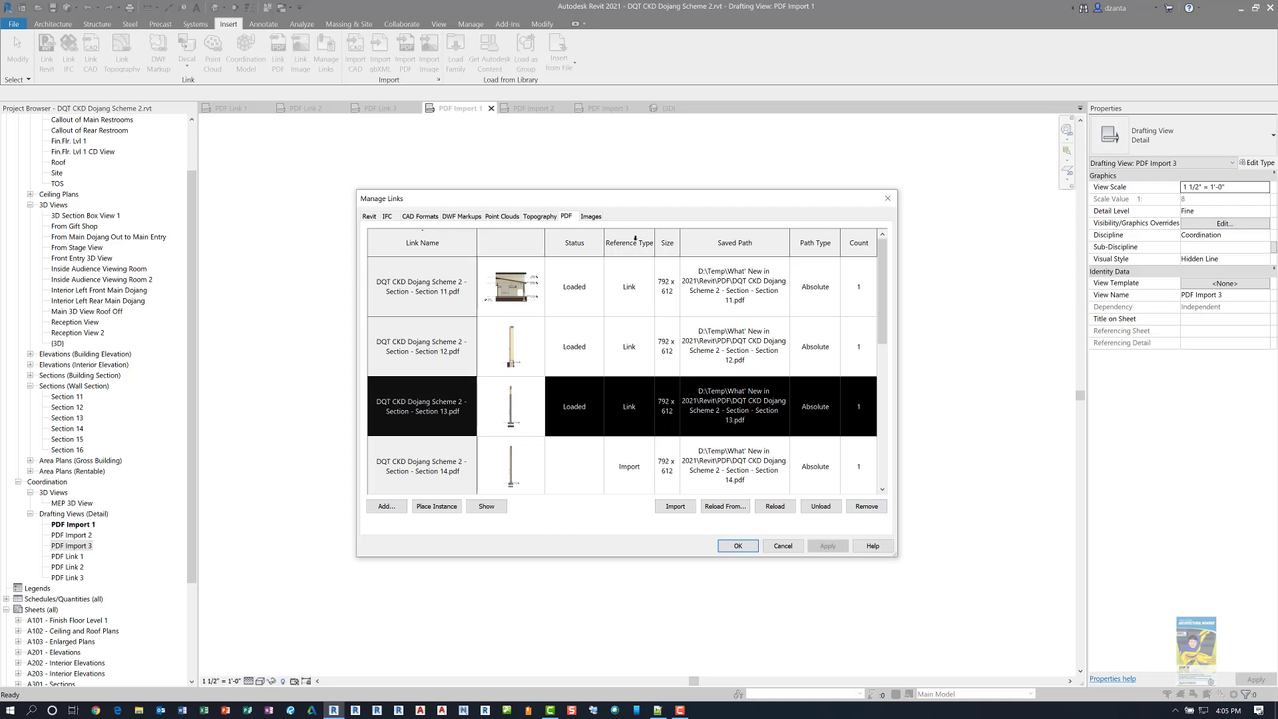
Select the iPad home-screen JPG in the Images list
{"action": "left_click", "coordinate": [591, 216]}
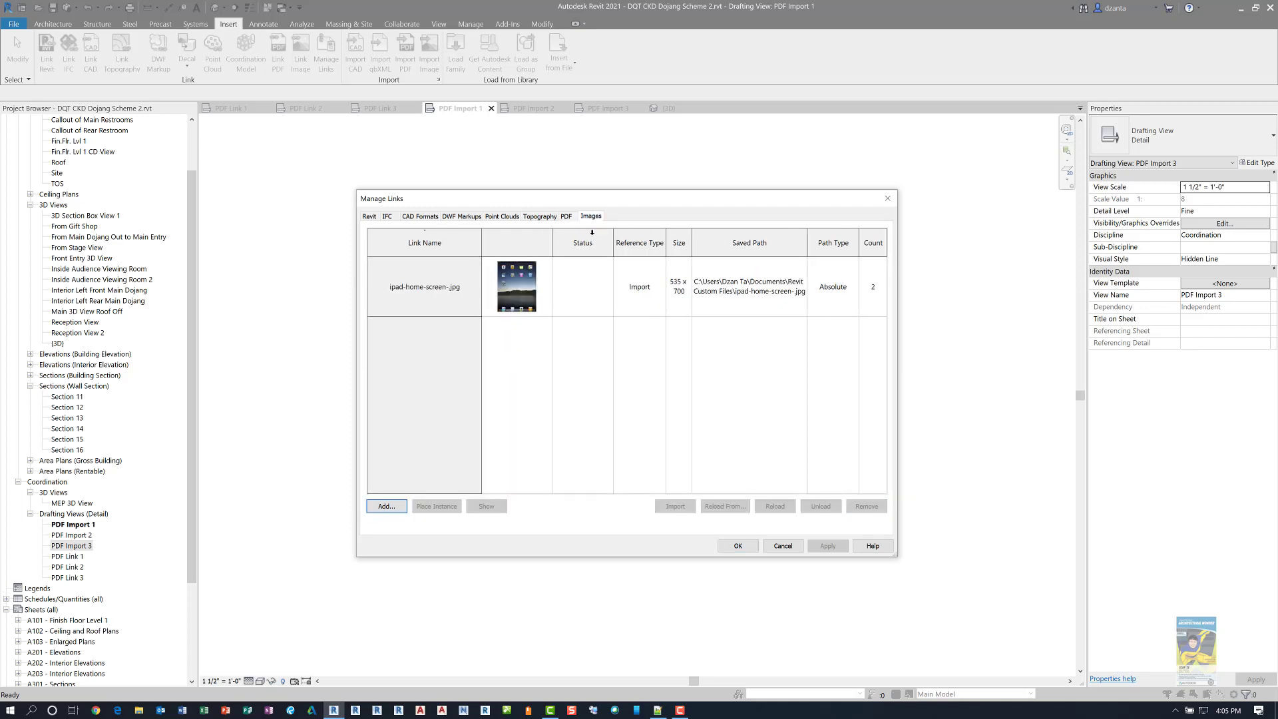
{"action": "left_click", "coordinate": [436, 302]}
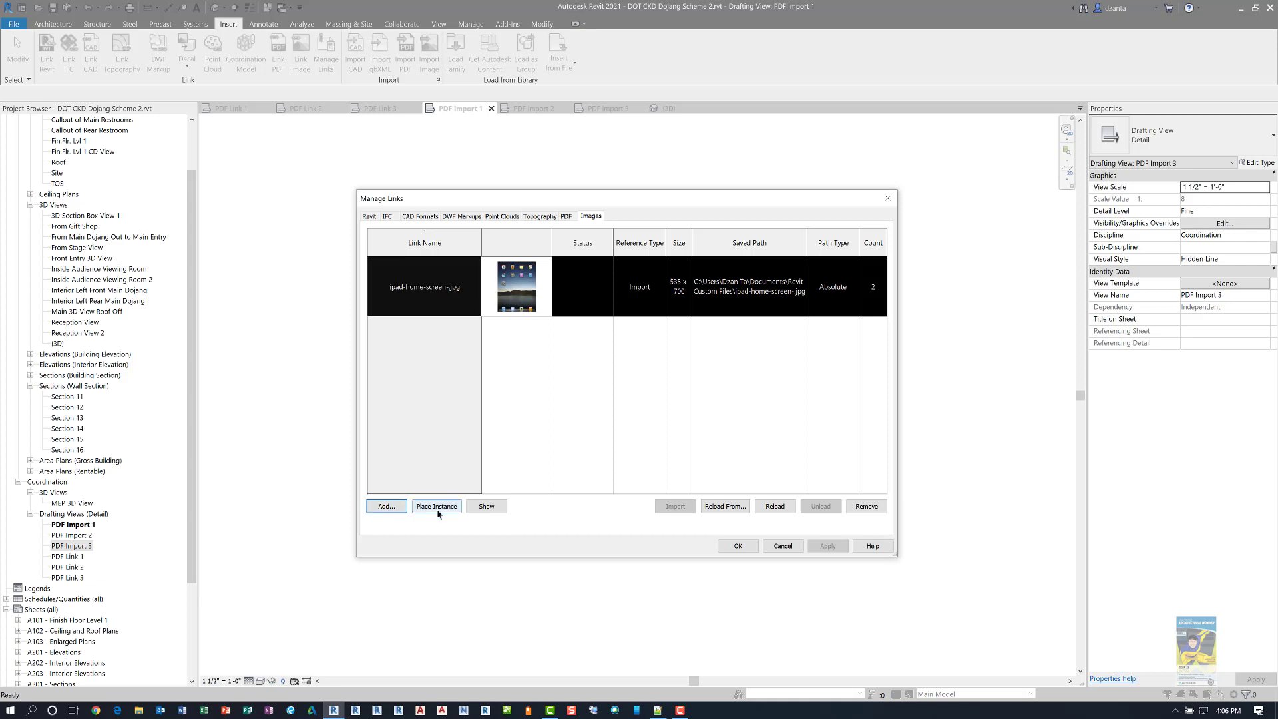
Locate the iPad image by searching closed views, then move the links dialog aside
{"action": "left_click", "coordinate": [483, 507]}
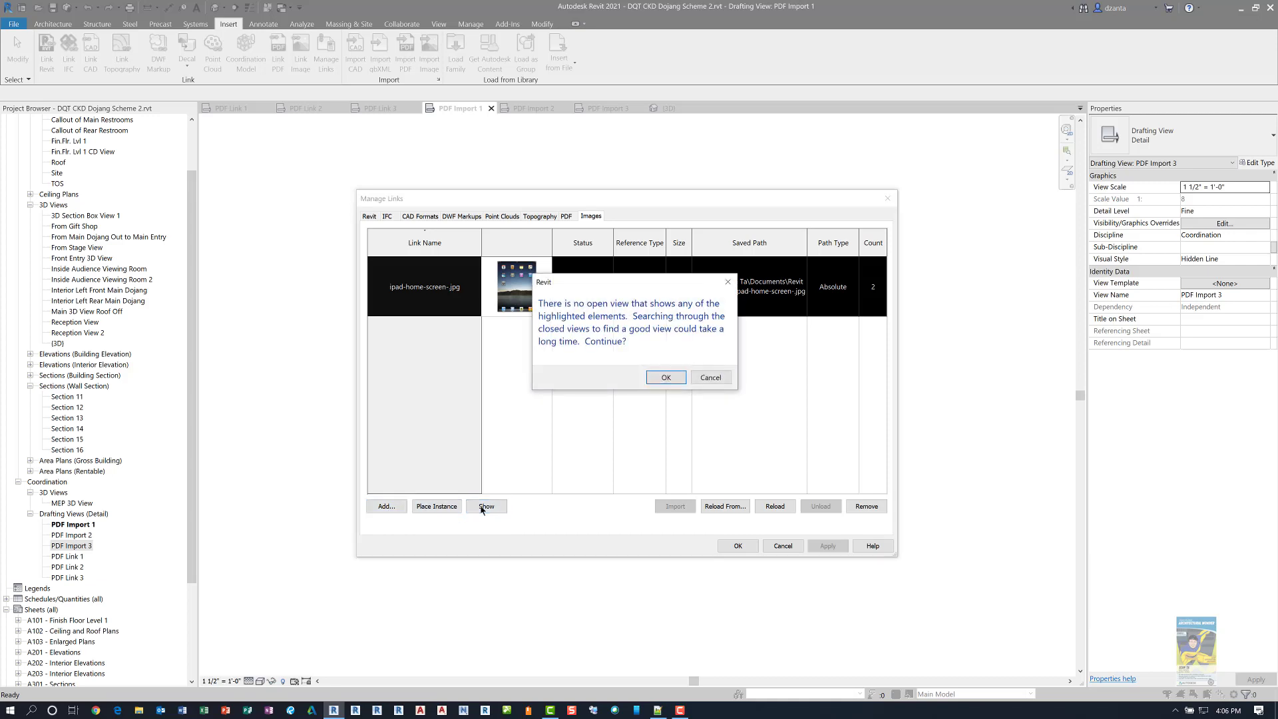
{"action": "left_click", "coordinate": [655, 379]}
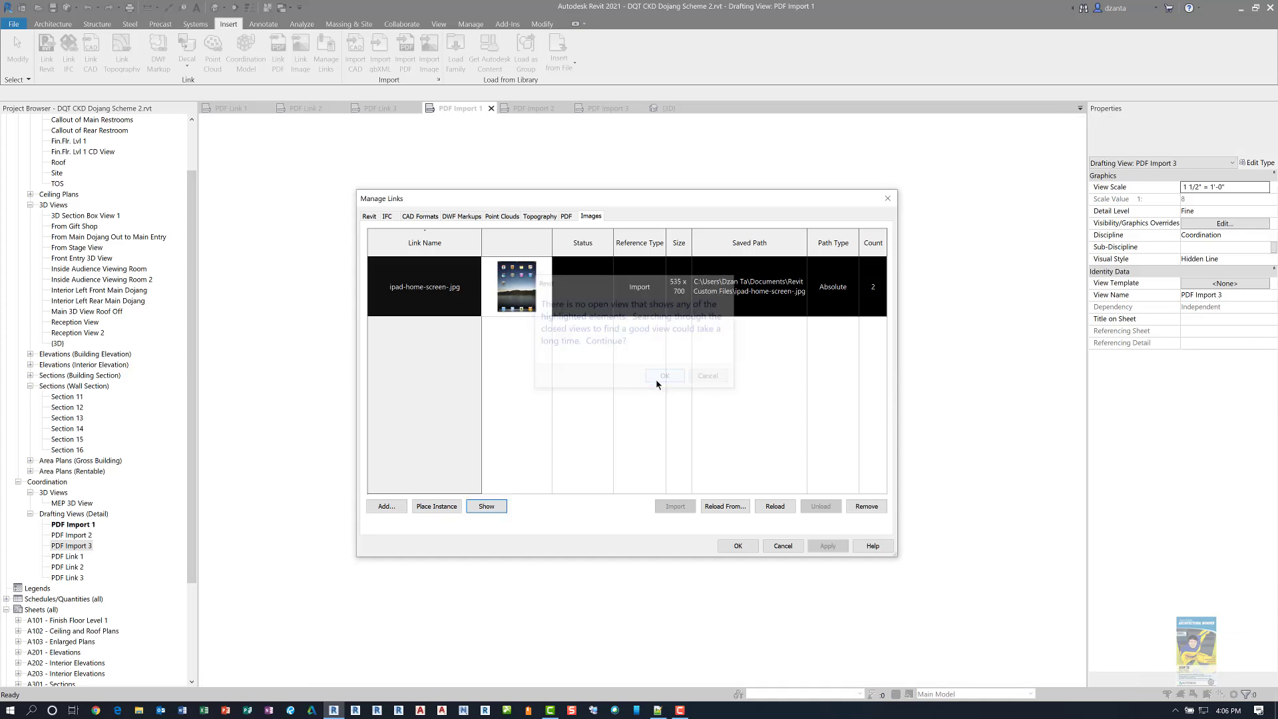
{"action": "mouse_move", "coordinate": [659, 203]}
{"action": "left_mouse_down"}
{"action": "mouse_move", "coordinate": [896, 619]}
{"action": "mouse_move", "coordinate": [661, 196]}
{"action": "left_mouse_up"}
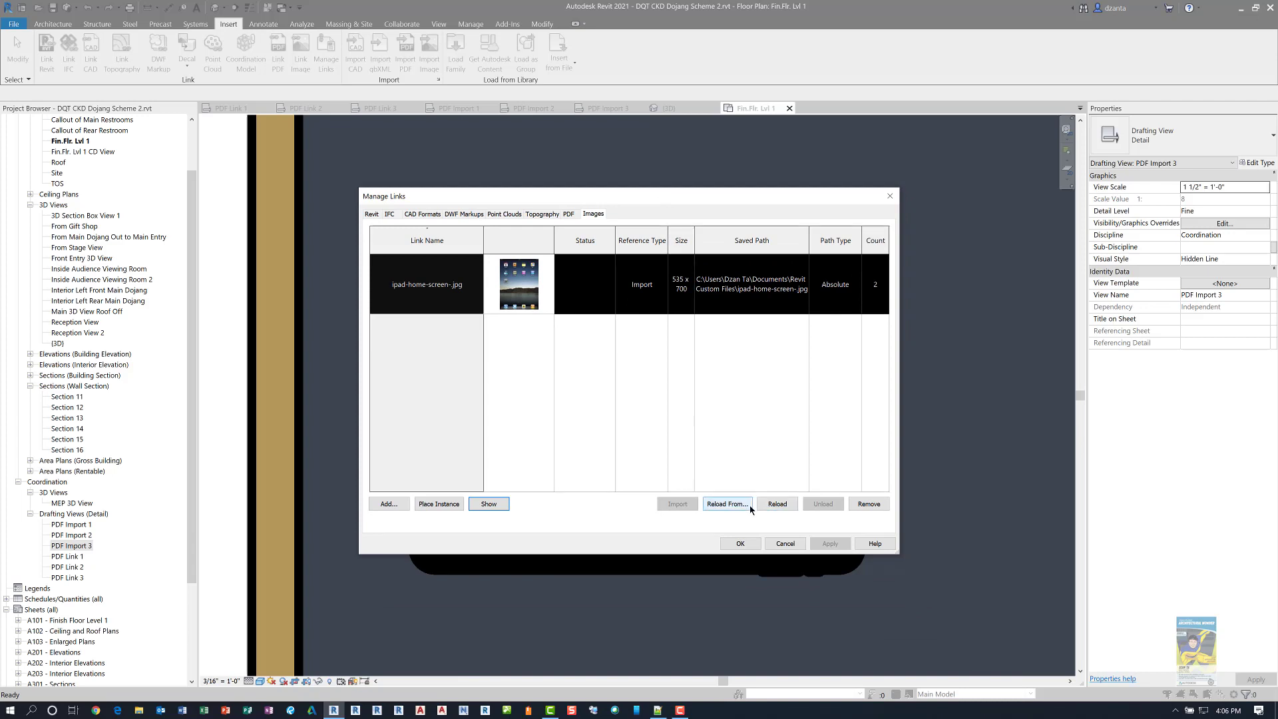